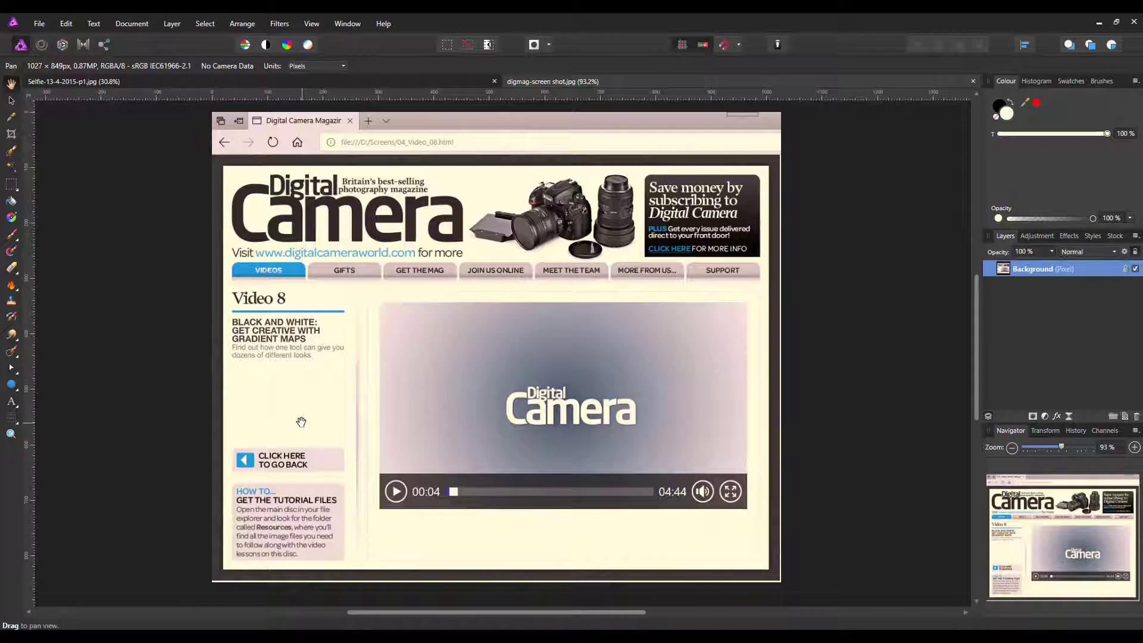
- Bring the Selfie-13-4-2015-p1.jpg document to the front in place of the digmag screenshot
{"action": "left_click", "coordinate": [153, 83]}
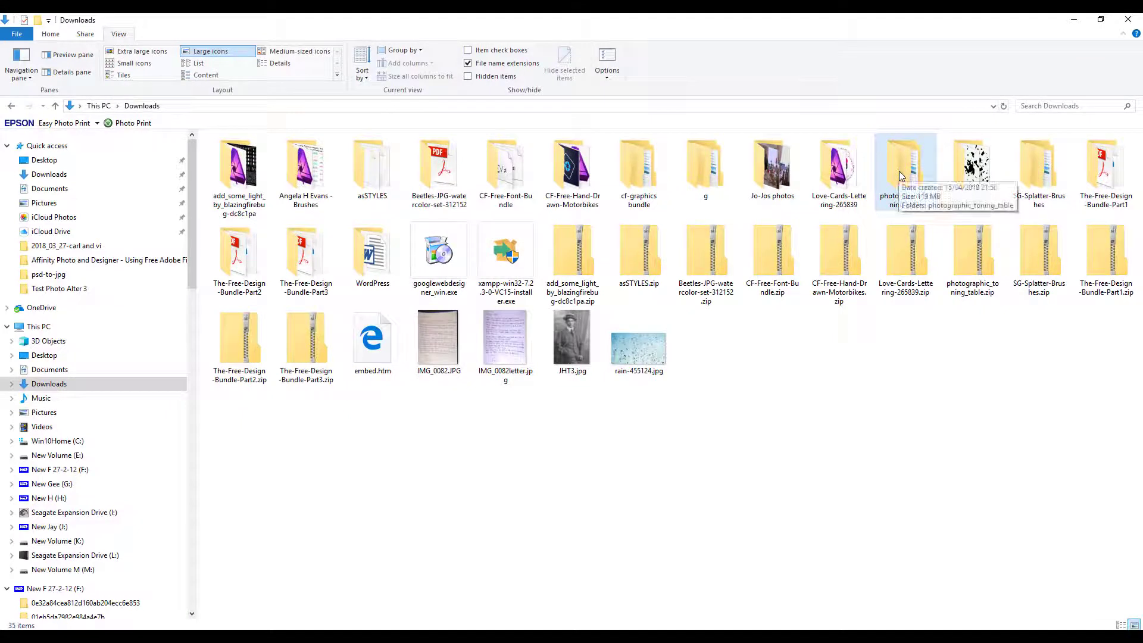
- Open photographic_toning_table.psd from the nested photographic_toning_table folders with Affinity Photo
{"action": "double_click", "coordinate": [900, 175]}
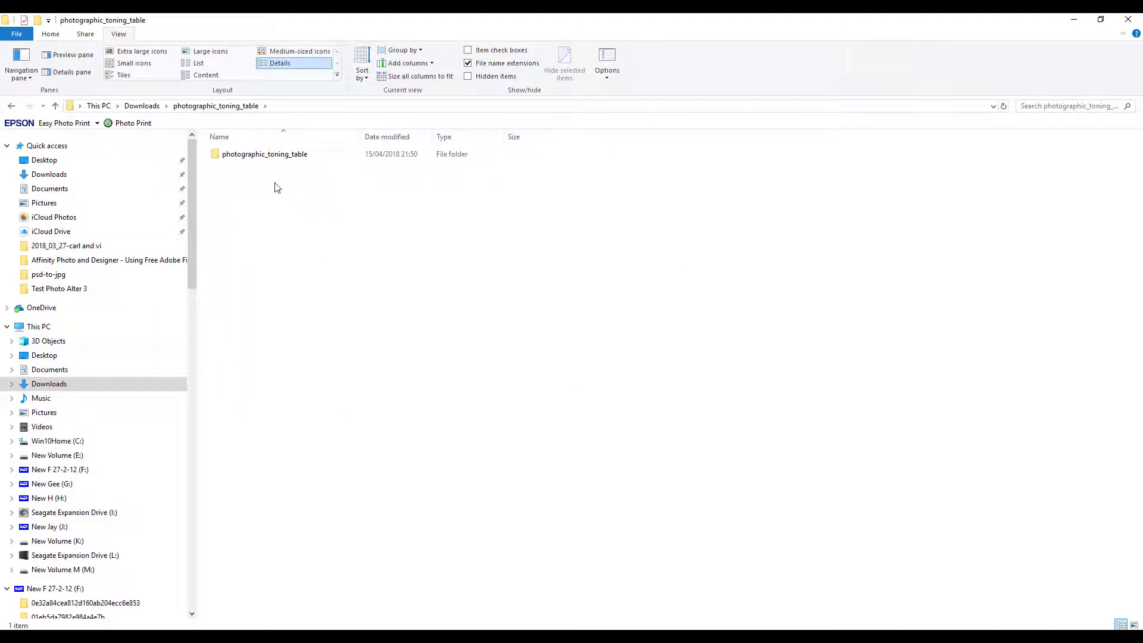
{"action": "double_click", "coordinate": [225, 156]}
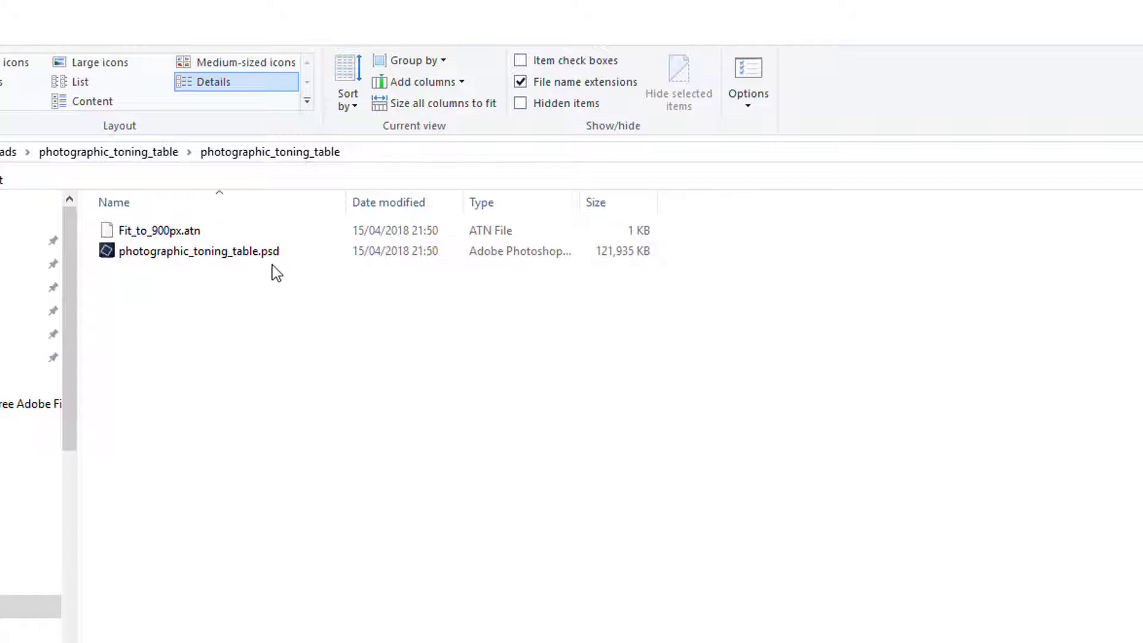
{"action": "right_click", "coordinate": [195, 255]}
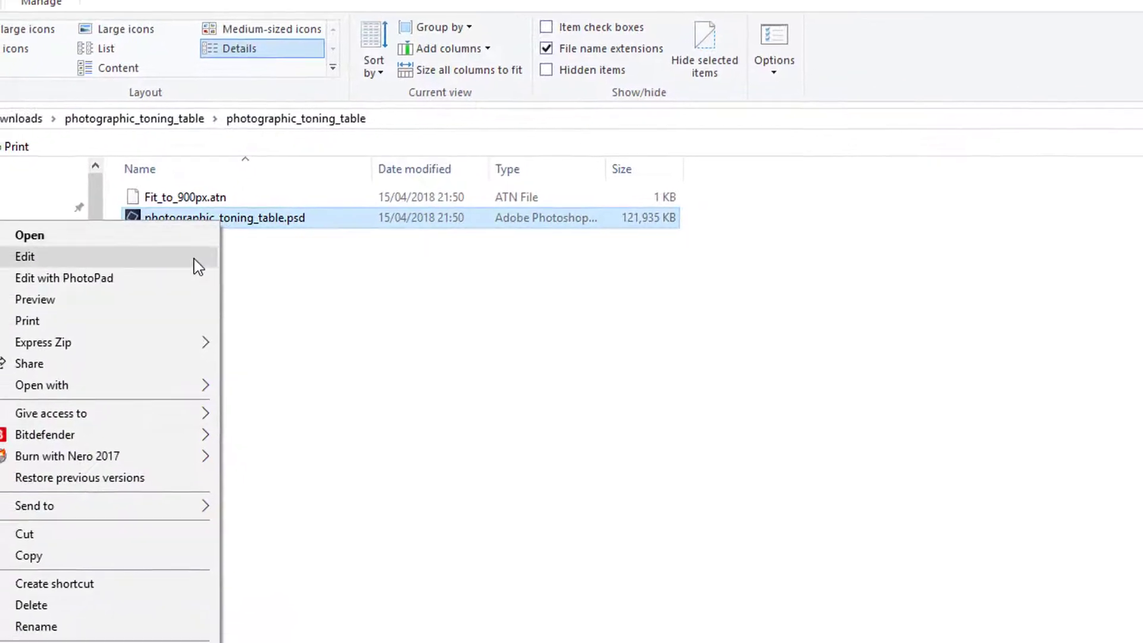
{"action": "mouse_move", "coordinate": [199, 355]}
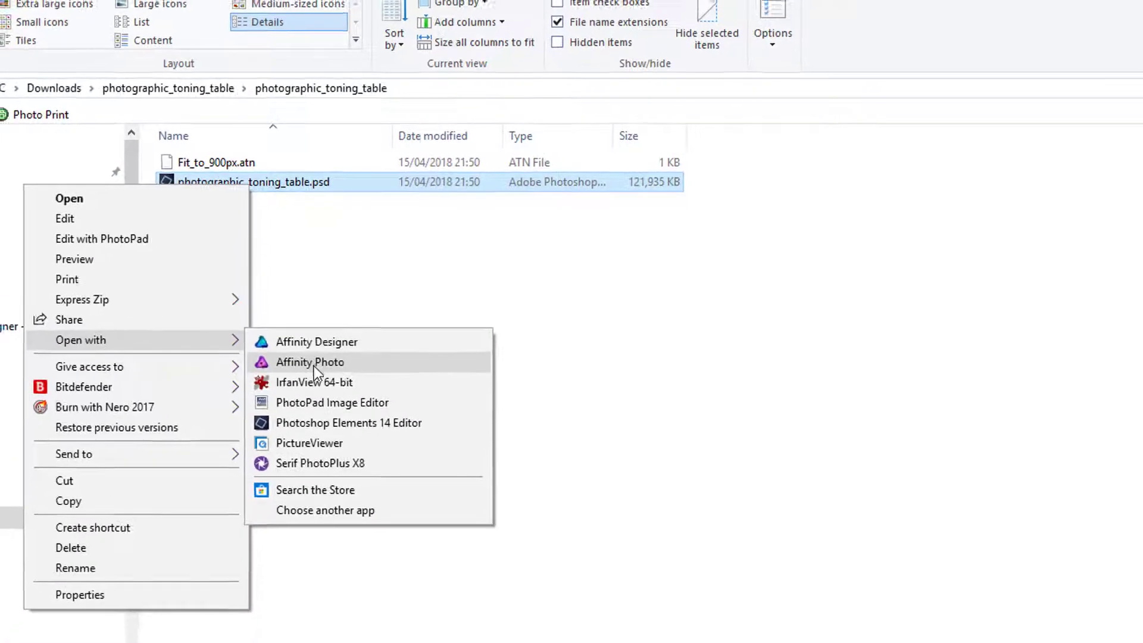
{"action": "left_click", "coordinate": [315, 370]}
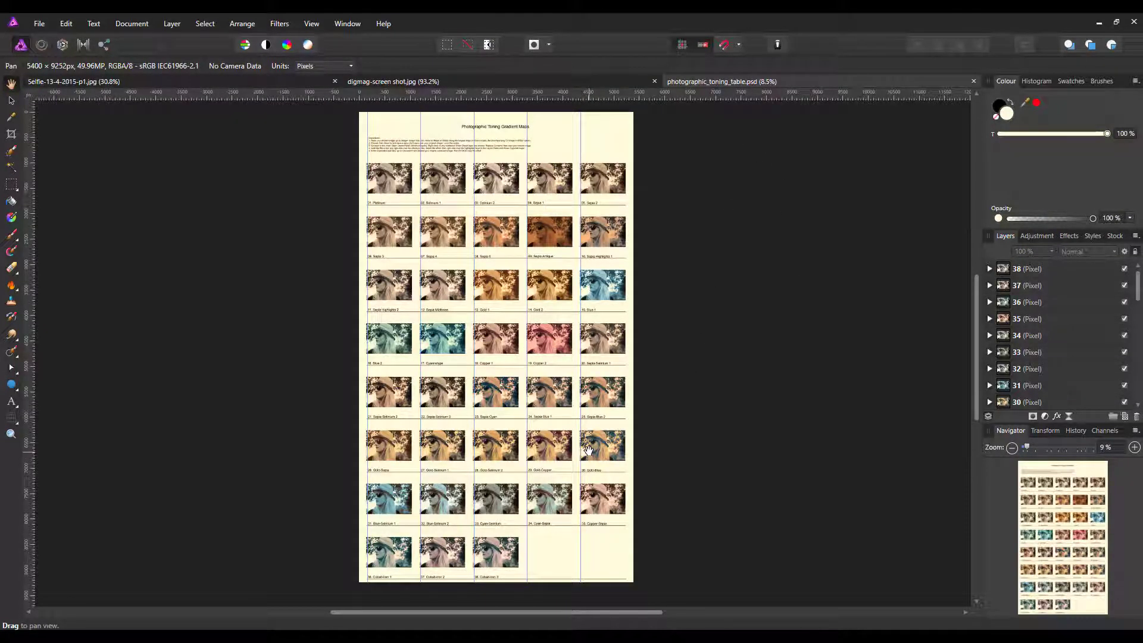
- Zoom and pan across the toning chart's instructions and numbered samples, scrolling the Layers list
{"action": "scroll", "coordinate": [669, 417], "scroll_direction": "up", "scroll_amount": 3}
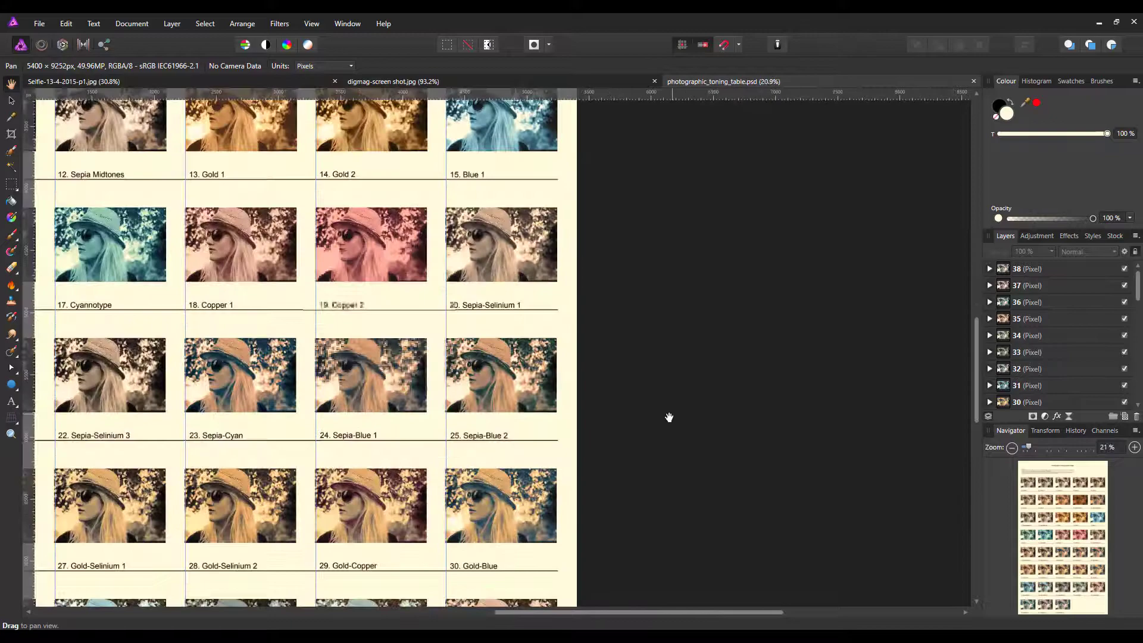
{"action": "scroll", "coordinate": [669, 418], "scroll_direction": "up", "scroll_amount": 3}
{"action": "left_click_drag", "start_coordinate": [1133, 562], "coordinate": [1048, 473]}
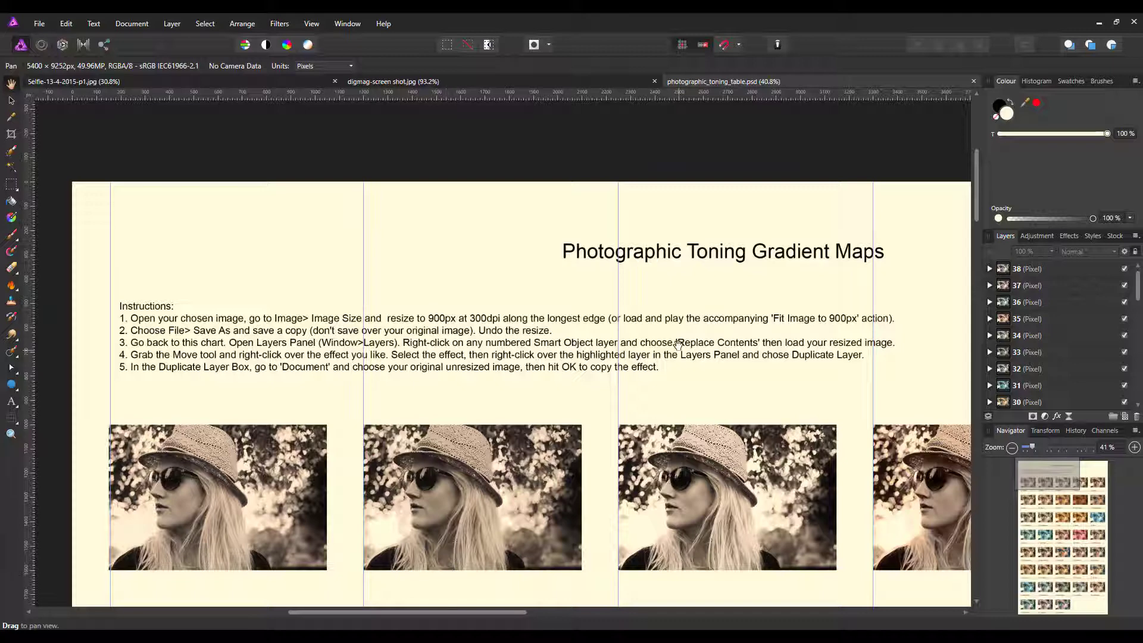
{"action": "scroll", "coordinate": [911, 388], "scroll_direction": "down", "scroll_amount": 1}
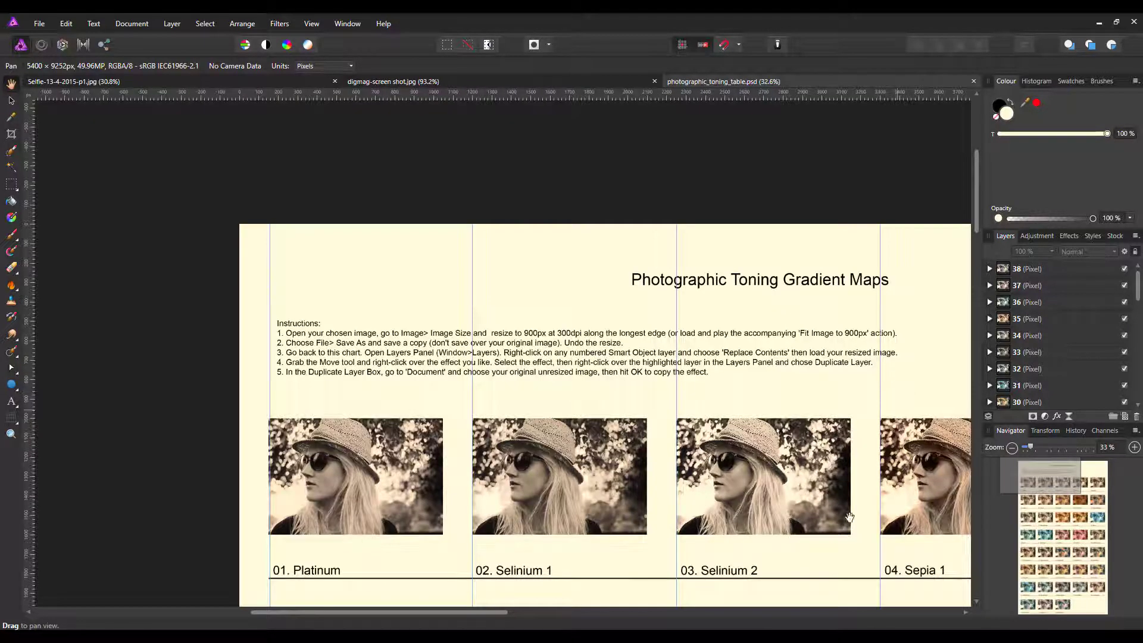
{"action": "left_click_drag", "start_coordinate": [493, 613], "coordinate": [565, 614]}
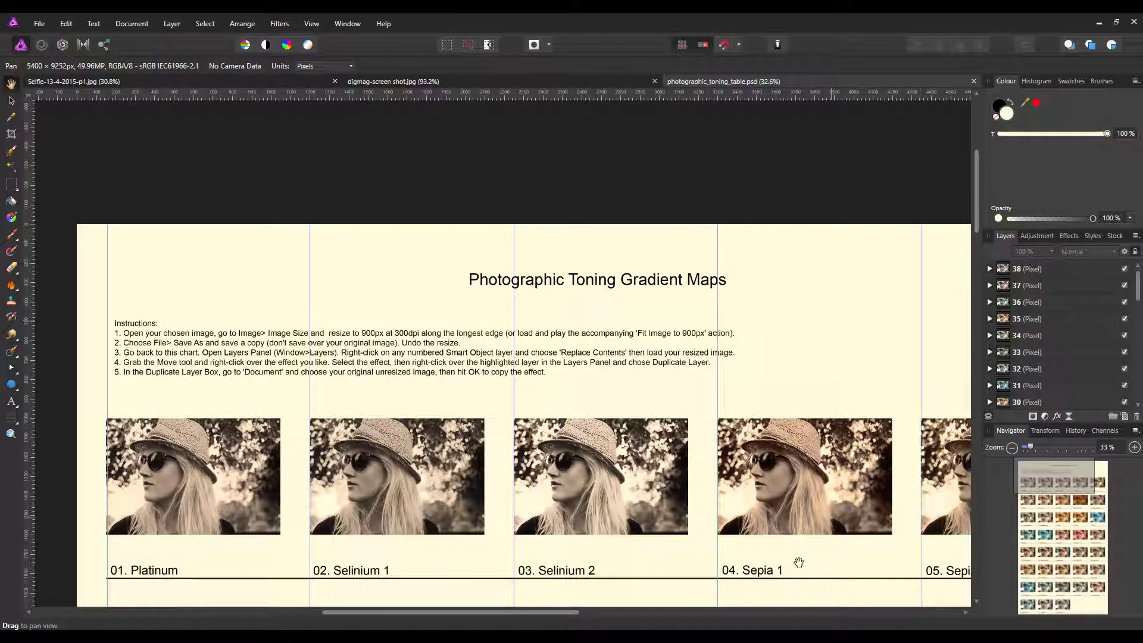
{"action": "left_click_drag", "start_coordinate": [550, 615], "coordinate": [599, 612]}
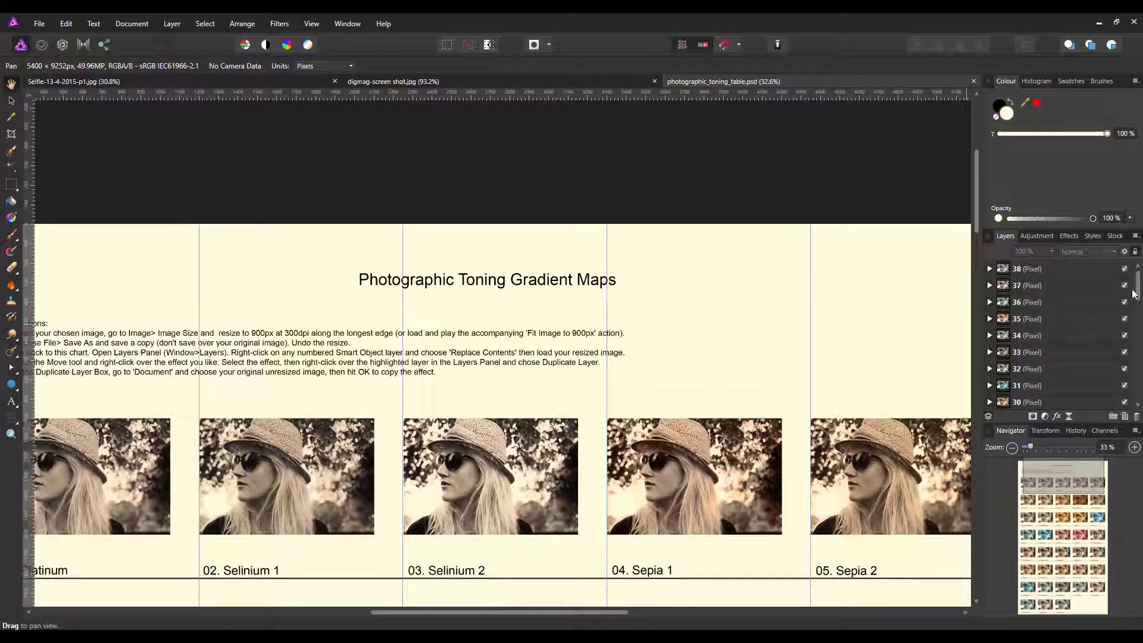
{"action": "left_click_drag", "start_coordinate": [1135, 297], "coordinate": [1135, 353]}
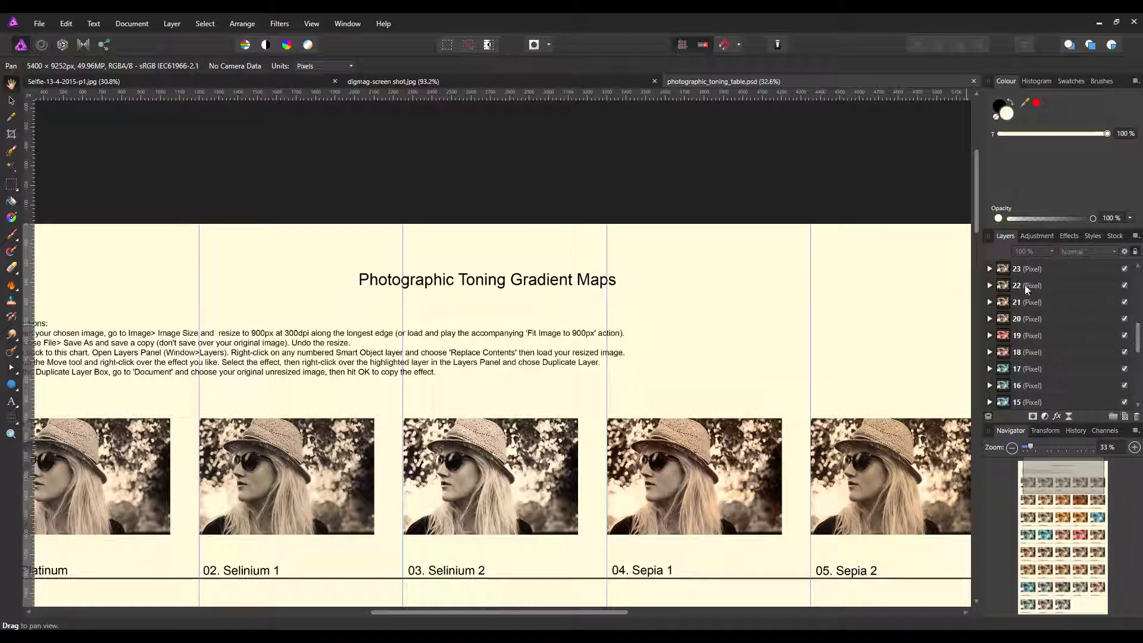
- Copy the Copper 1 gradient map adjustment from the toning table's layer 18
{"action": "left_click", "coordinate": [990, 352]}
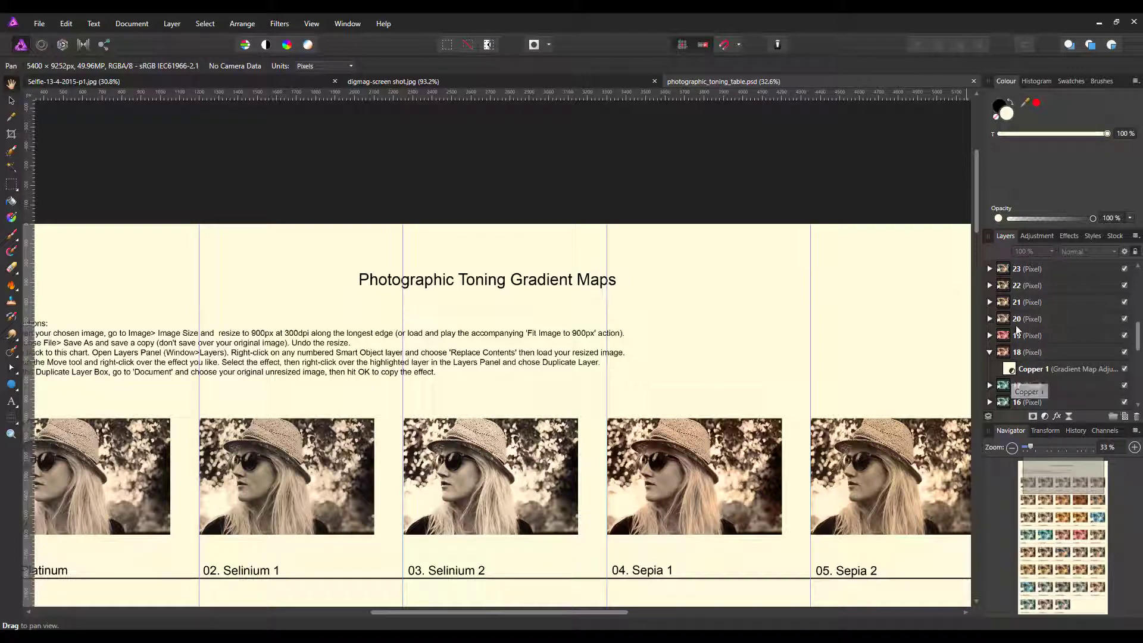
{"action": "left_click_drag", "start_coordinate": [977, 230], "coordinate": [970, 358]}
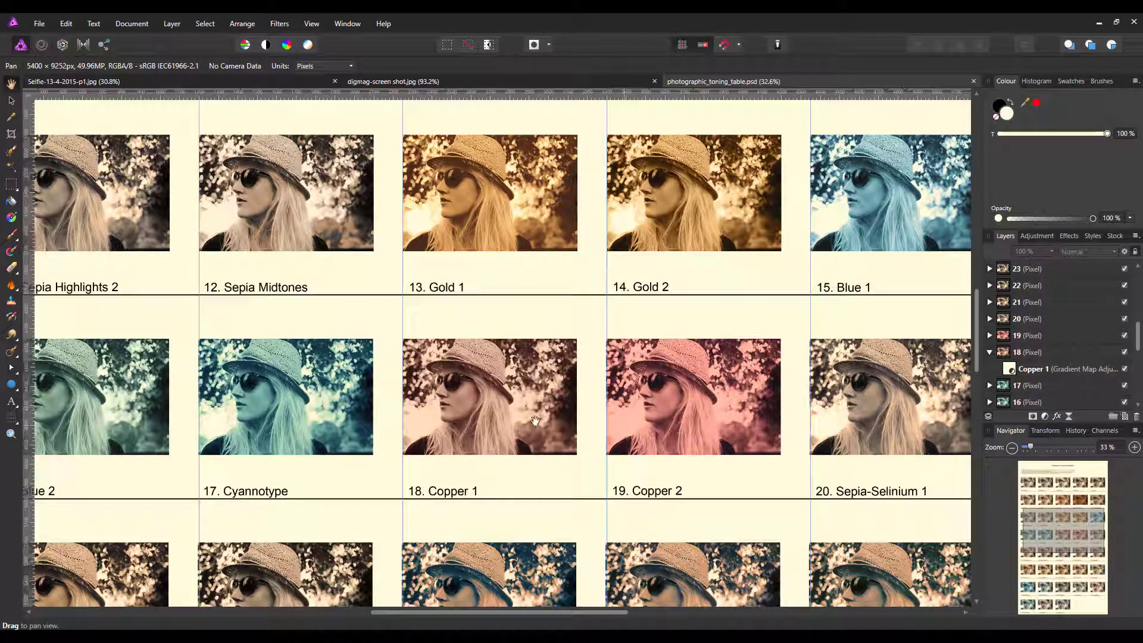
{"action": "left_click", "coordinate": [1035, 369]}
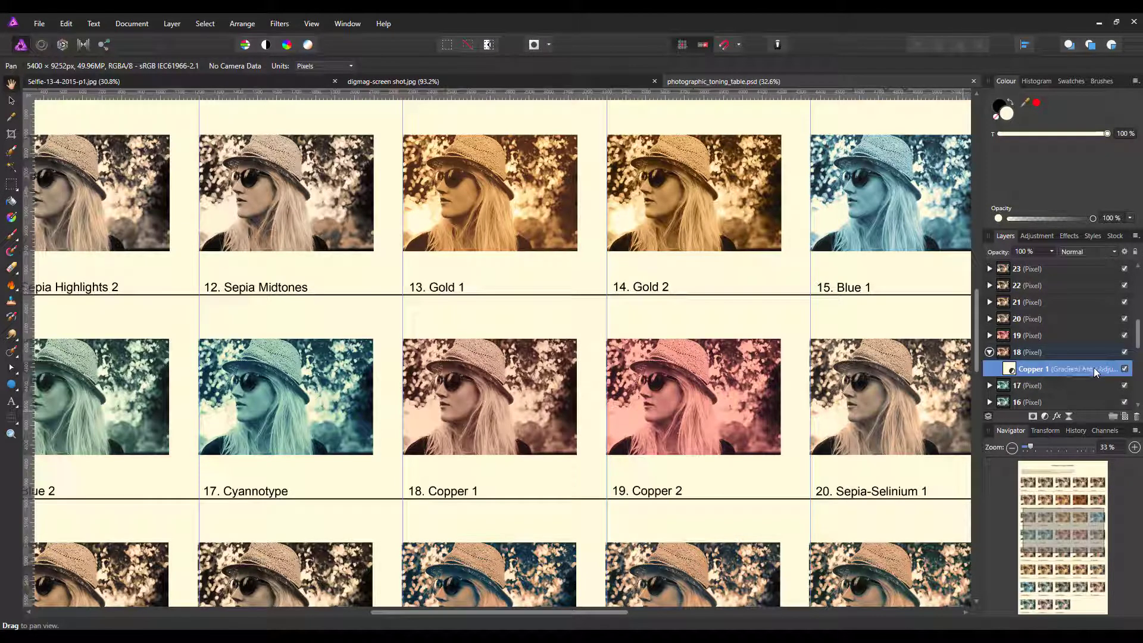
{"action": "right_click", "coordinate": [1049, 367]}
- Paste Copper 1 into the selfie above the Background layer
{"action": "left_click", "coordinate": [216, 82]}
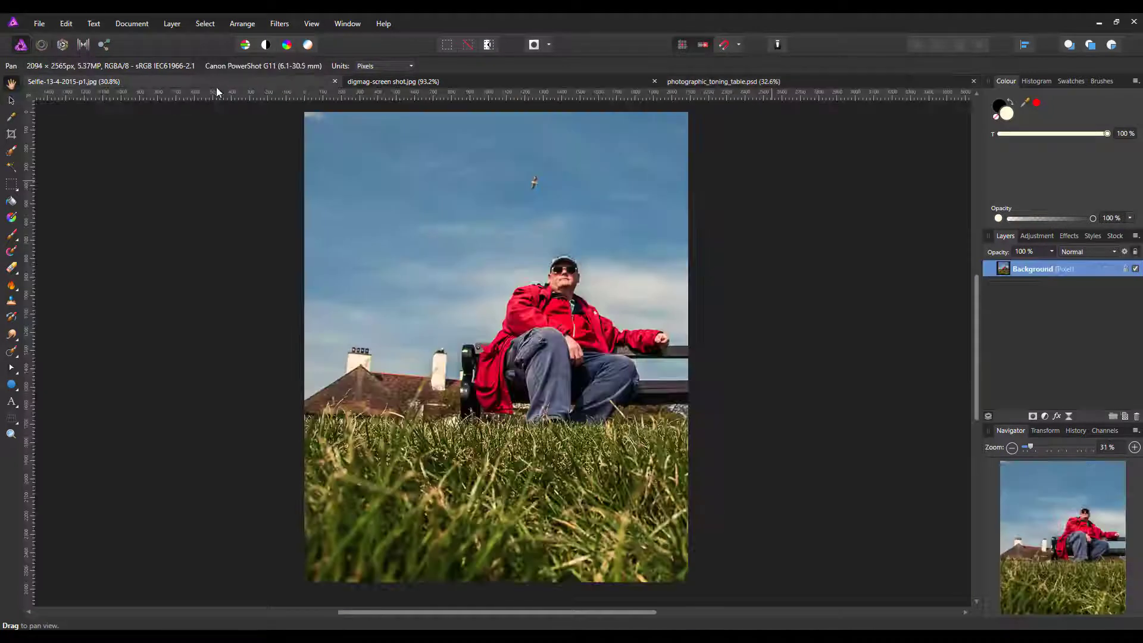
{"action": "left_click", "coordinate": [62, 23]}
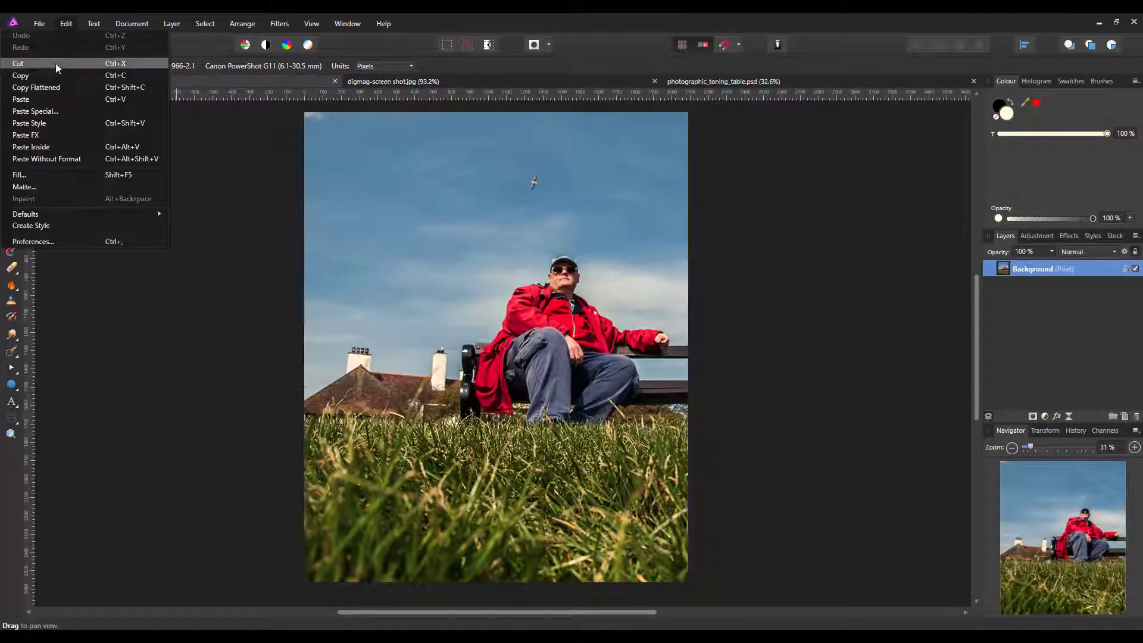
{"action": "left_click", "coordinate": [41, 98]}
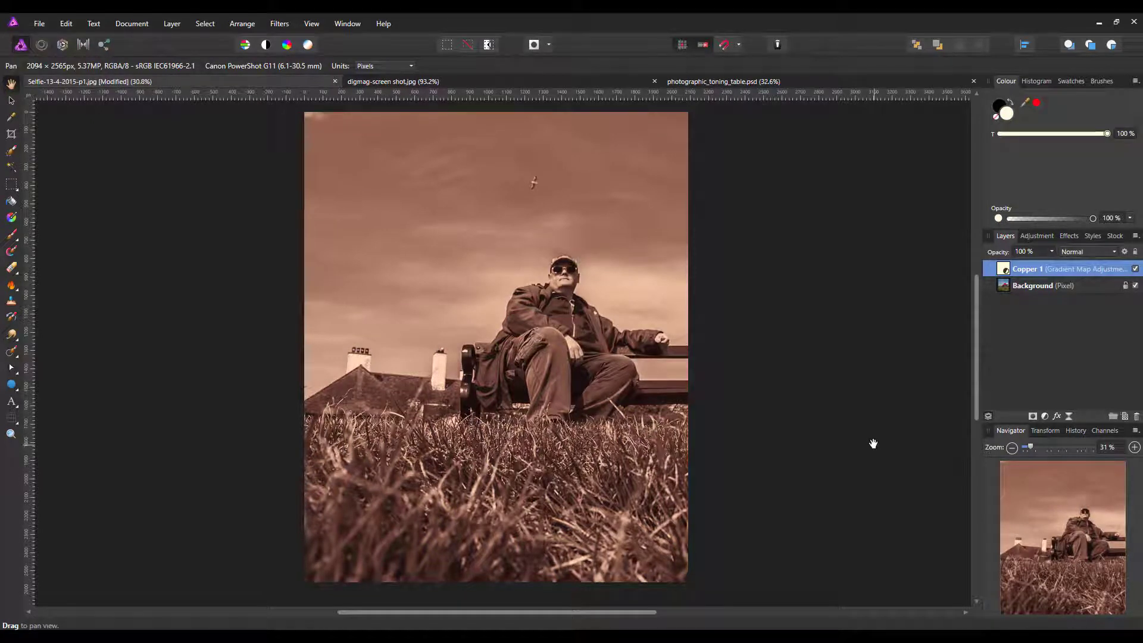
- Copy the Gold-Selinium 2 gradient map from layer 28 and return to the selfie
{"action": "left_click", "coordinate": [737, 81]}
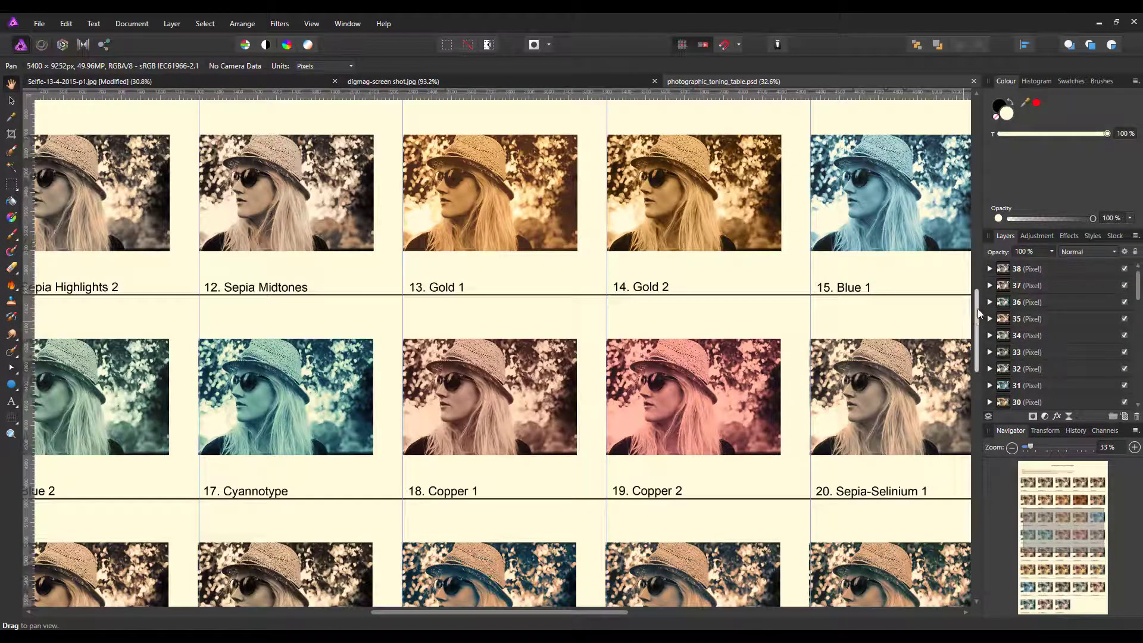
{"action": "left_click_drag", "start_coordinate": [978, 312], "coordinate": [983, 430]}
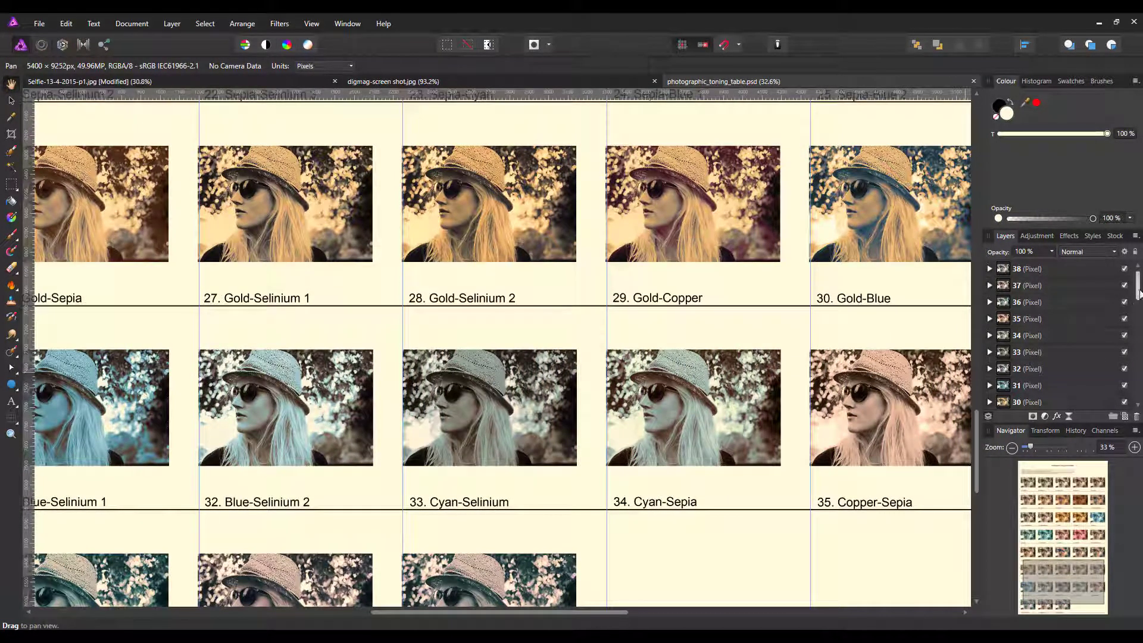
{"action": "left_click_drag", "start_coordinate": [1139, 288], "coordinate": [1138, 306]}
{"action": "left_click", "coordinate": [990, 353]}
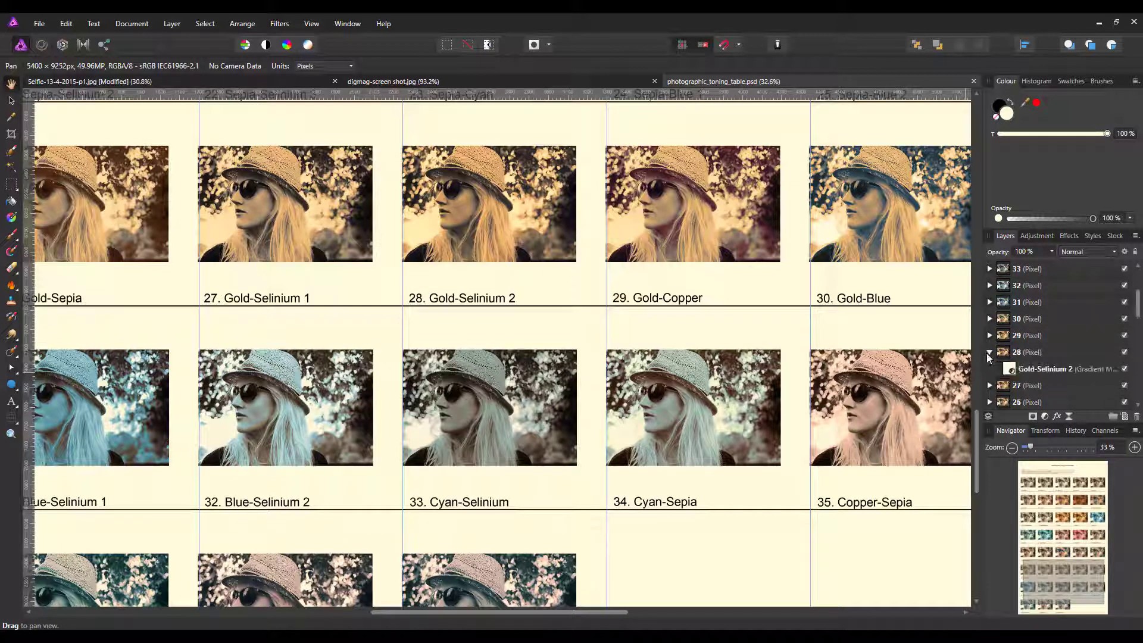
{"action": "left_click", "coordinate": [1045, 368]}
{"action": "right_click", "coordinate": [1044, 368]}
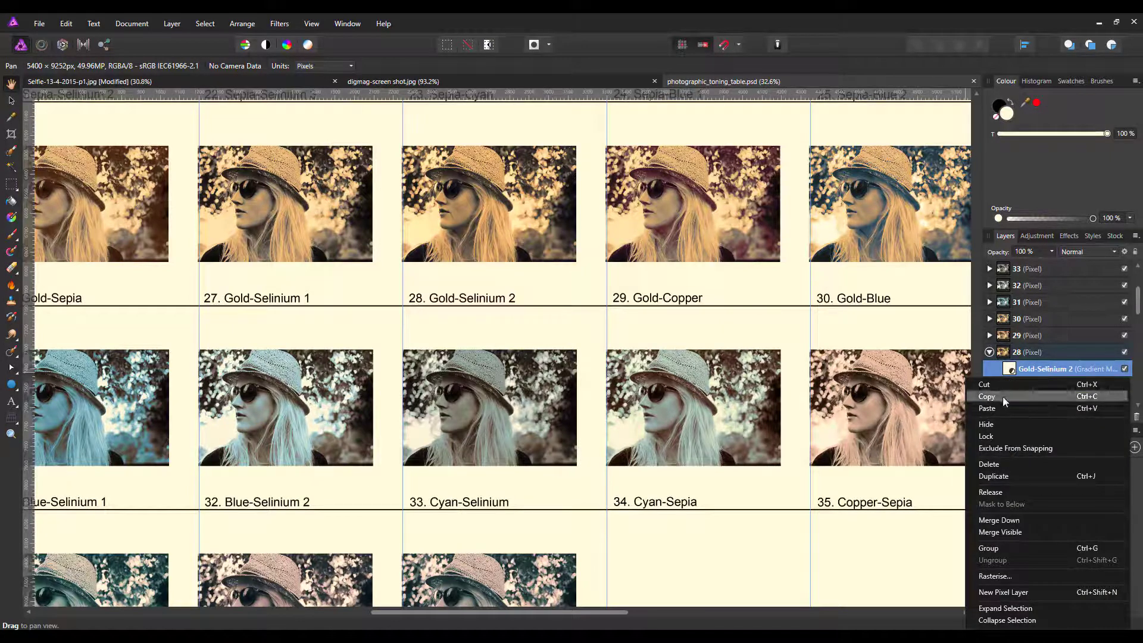
{"action": "key", "text": "Escape"}
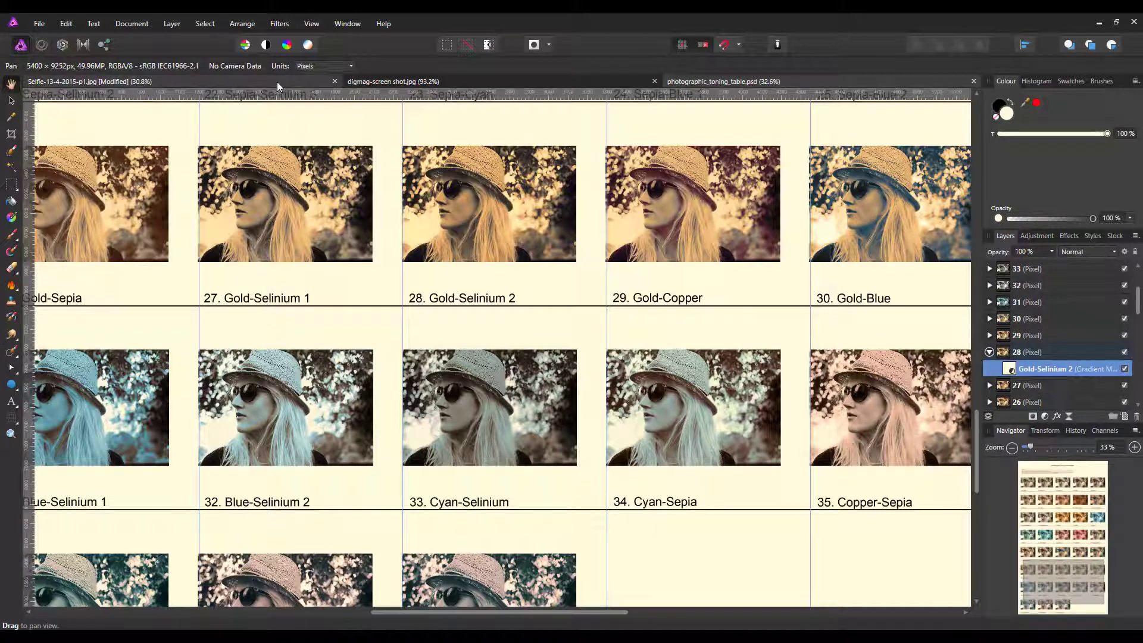
{"action": "left_click", "coordinate": [277, 81]}
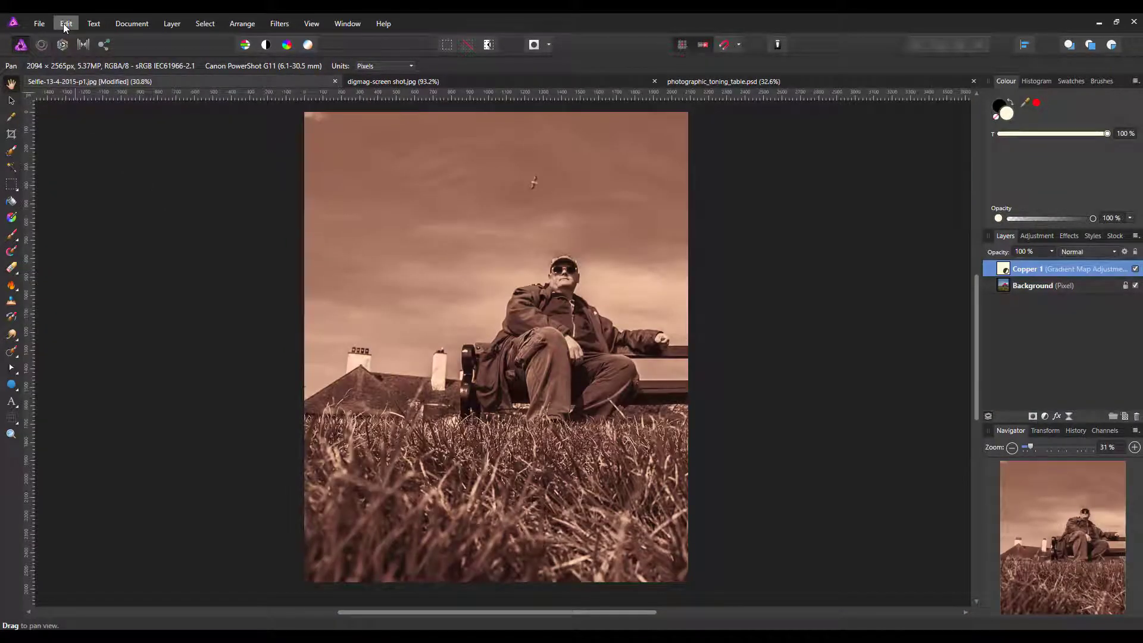
{"action": "left_click", "coordinate": [63, 23]}
- Paste Gold-Selinium 2 into the selfie, hide Copper 1, and lower the gold layer to 59% opacity
{"action": "left_click", "coordinate": [34, 100]}
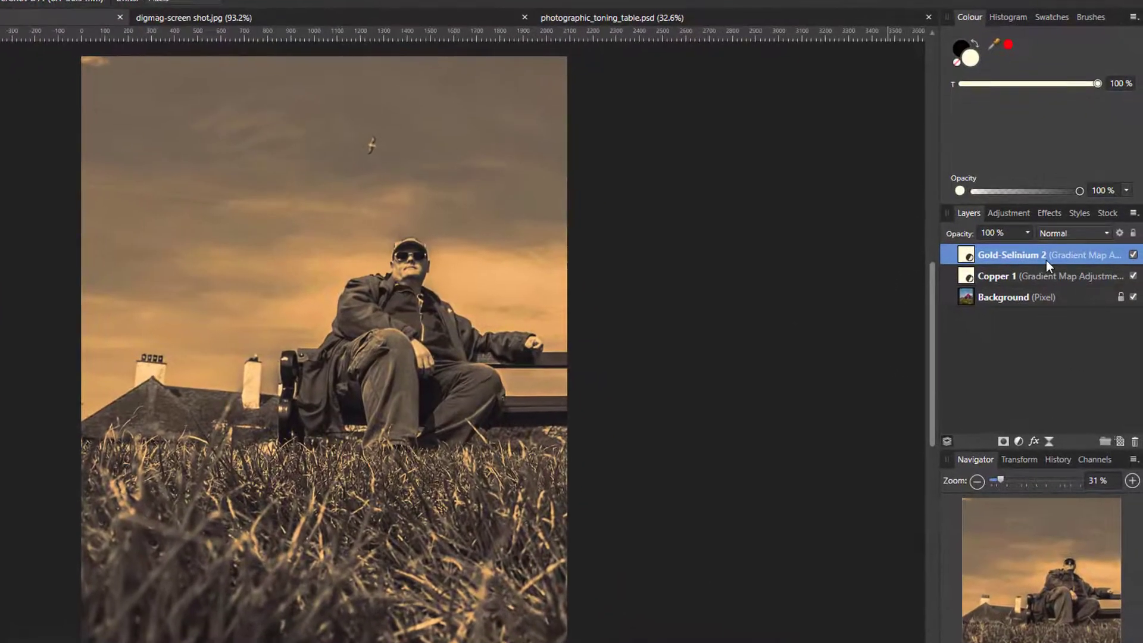
{"action": "left_click", "coordinate": [1133, 277]}
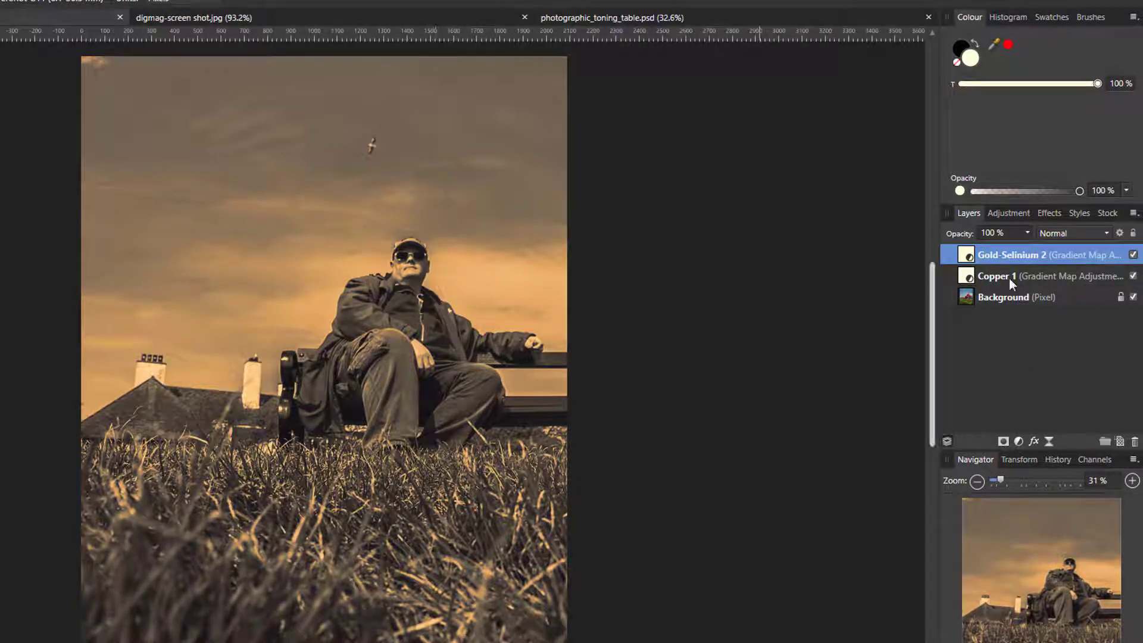
{"action": "left_click", "coordinate": [1133, 277]}
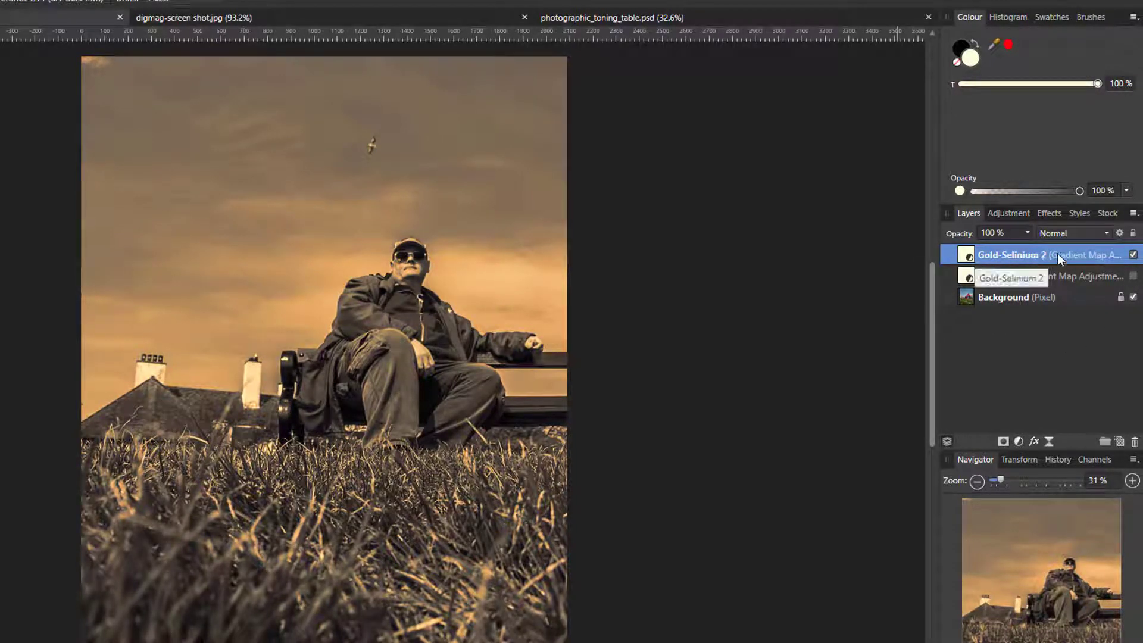
{"action": "left_click", "coordinate": [1026, 233]}
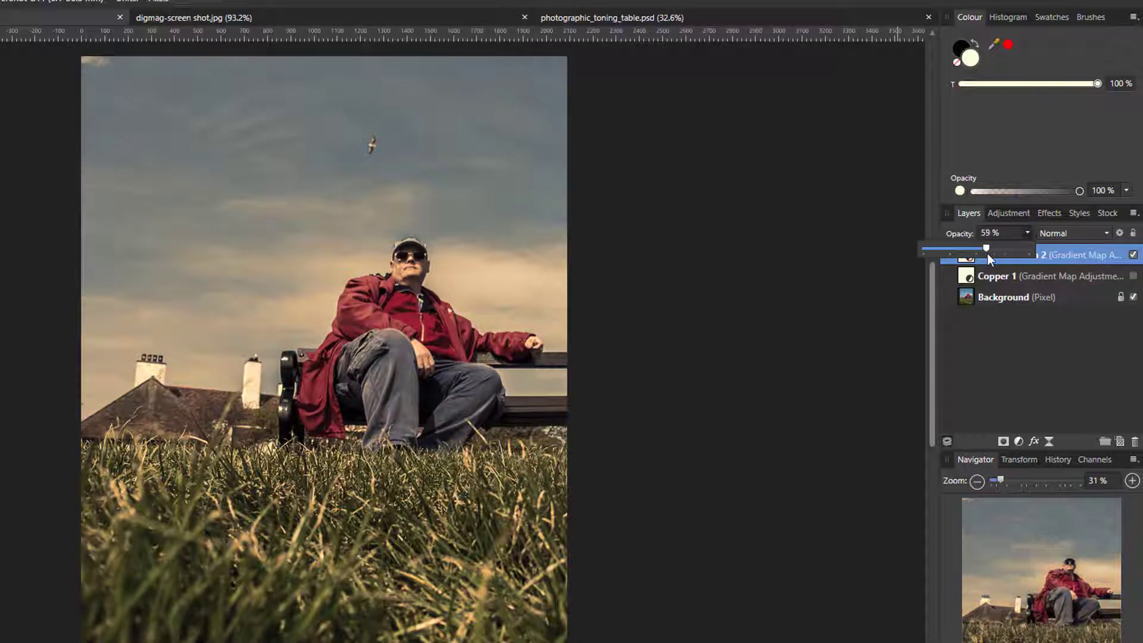
- Return Gold-Selinium 2 to 100% opacity and keep Normal blending after previewing blend modes
{"action": "left_click_drag", "start_coordinate": [970, 262], "coordinate": [966, 262]}
{"action": "left_click", "coordinate": [1105, 233]}
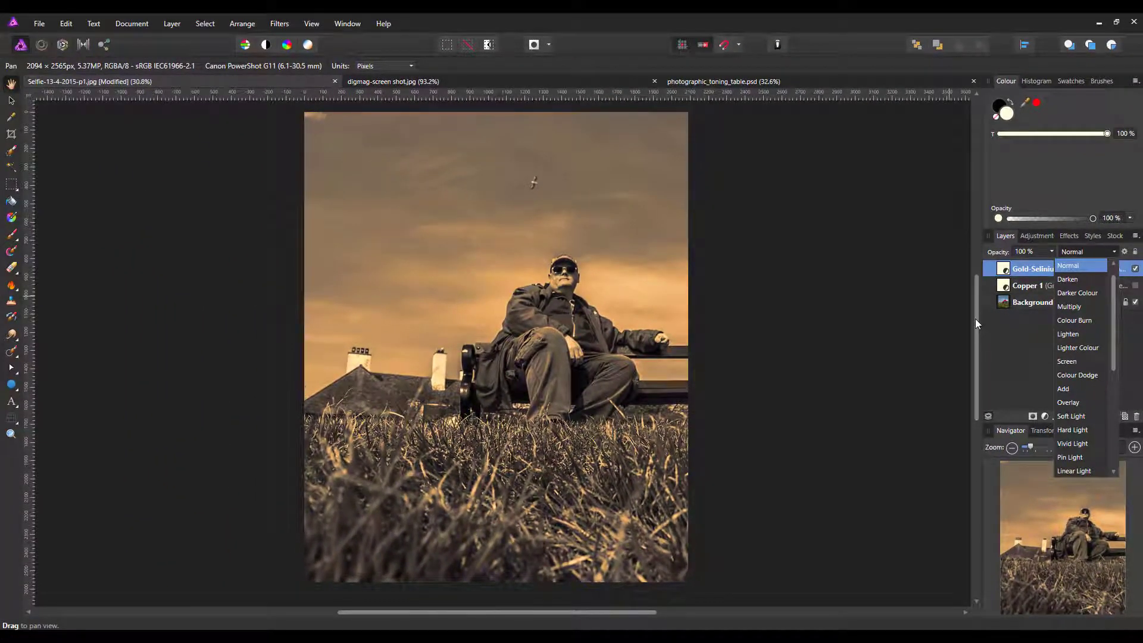
{"action": "left_click", "coordinate": [976, 319]}
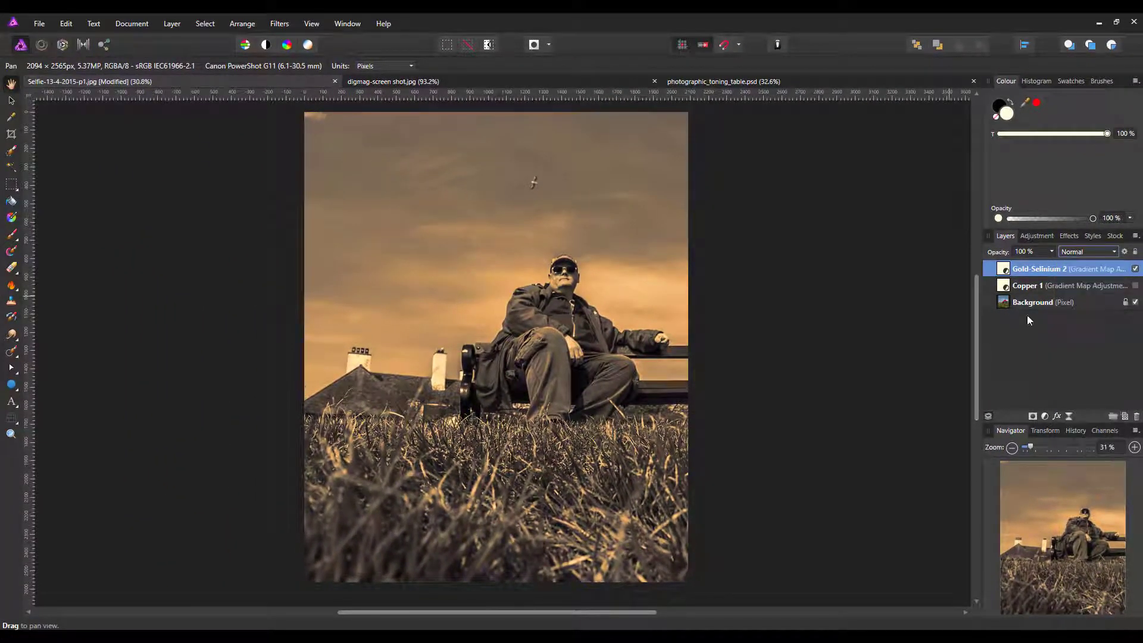
- Switch to photographic_toning_table.psd and show the full sample grid from 01. Platinum
{"action": "left_click", "coordinate": [775, 82]}
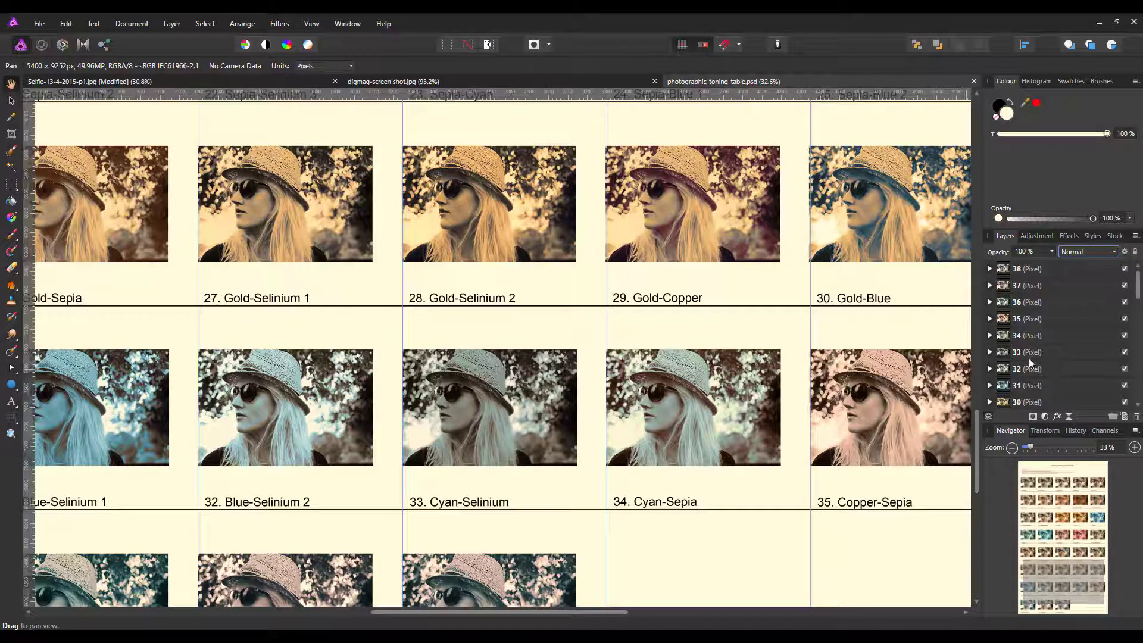
{"action": "left_click_drag", "start_coordinate": [1138, 289], "coordinate": [1139, 357]}
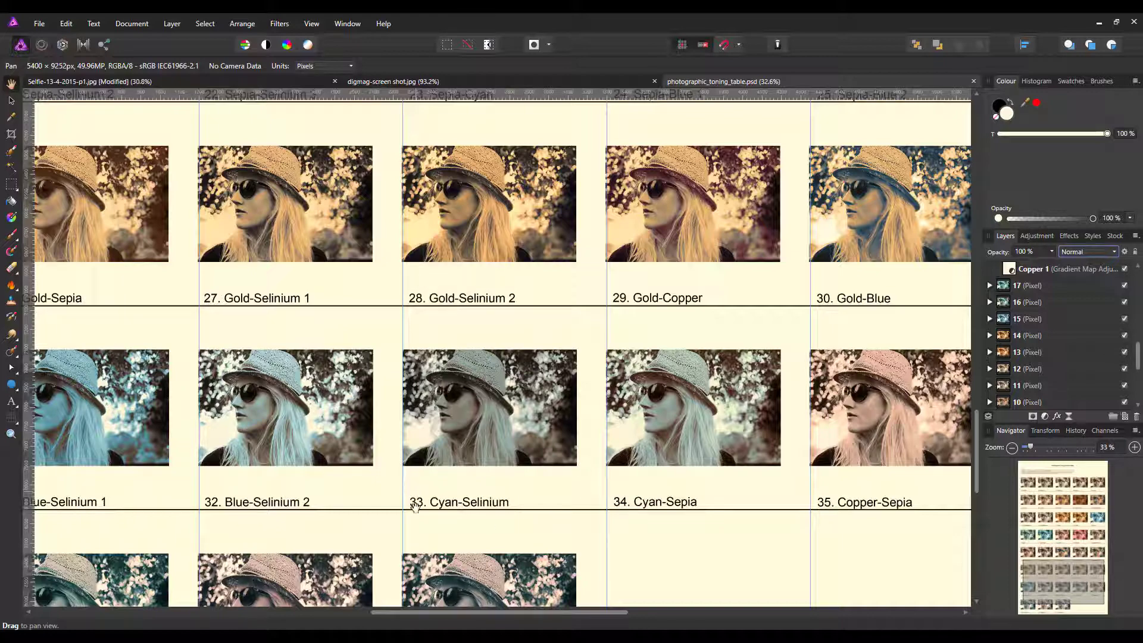
{"action": "scroll", "coordinate": [479, 489], "scroll_direction": "down", "scroll_amount": 3}
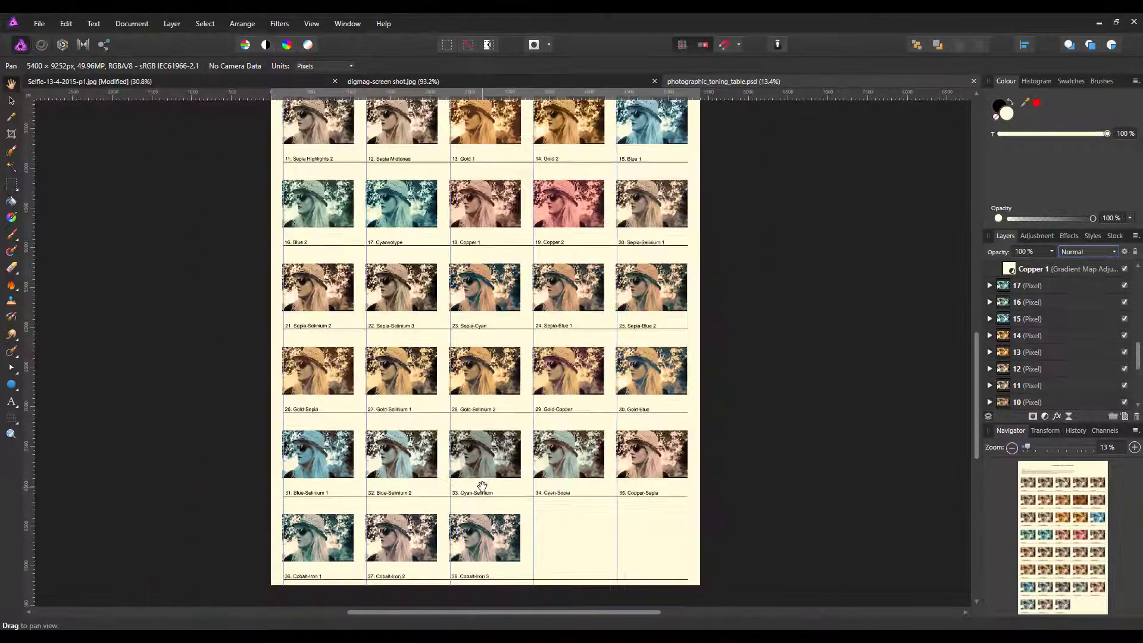
{"action": "left_click_drag", "start_coordinate": [977, 344], "coordinate": [976, 288]}
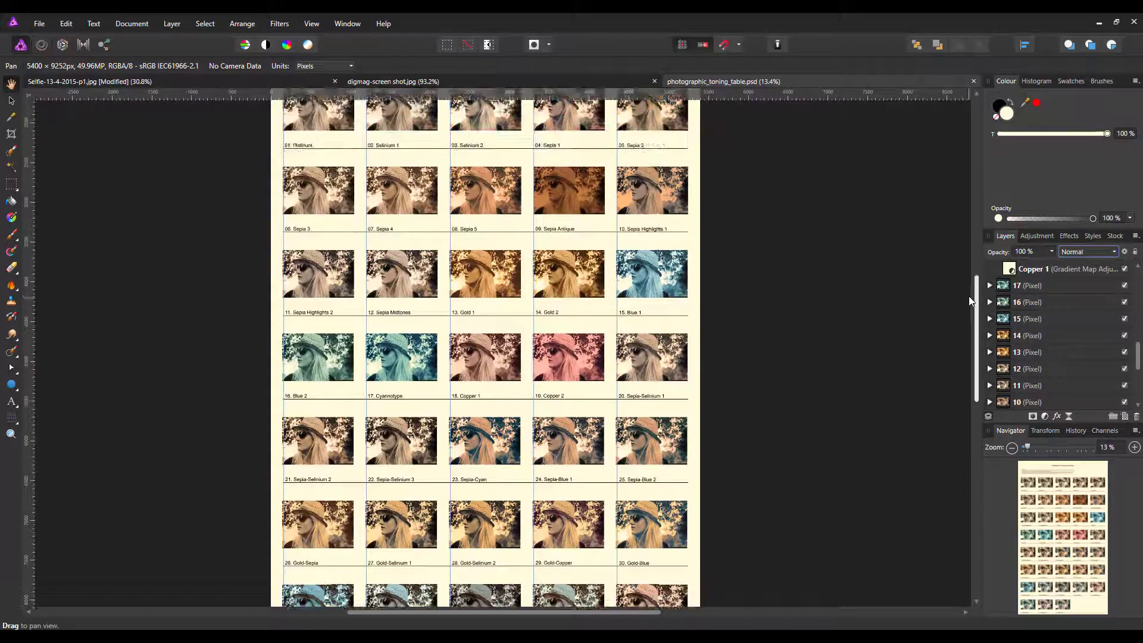